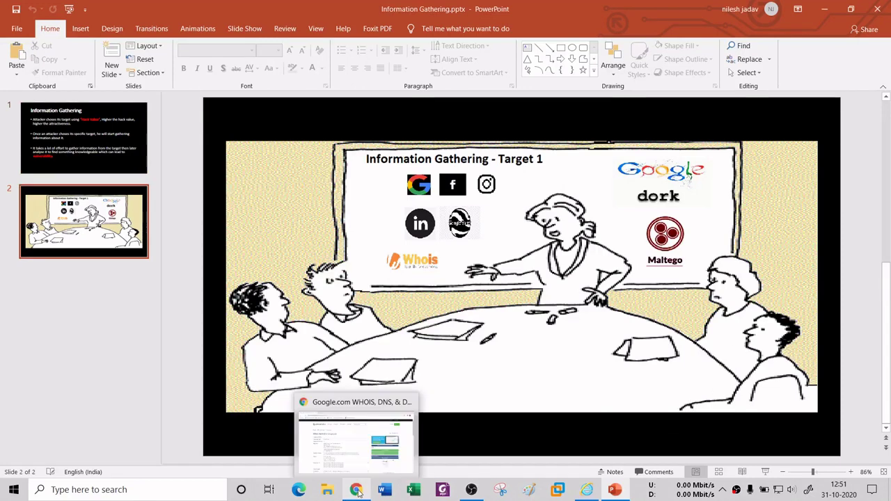
Step: Switch to Paint, start a text box reading "Whois -" near the canvas's upper edge, and enlarge it
left_click(529, 490)
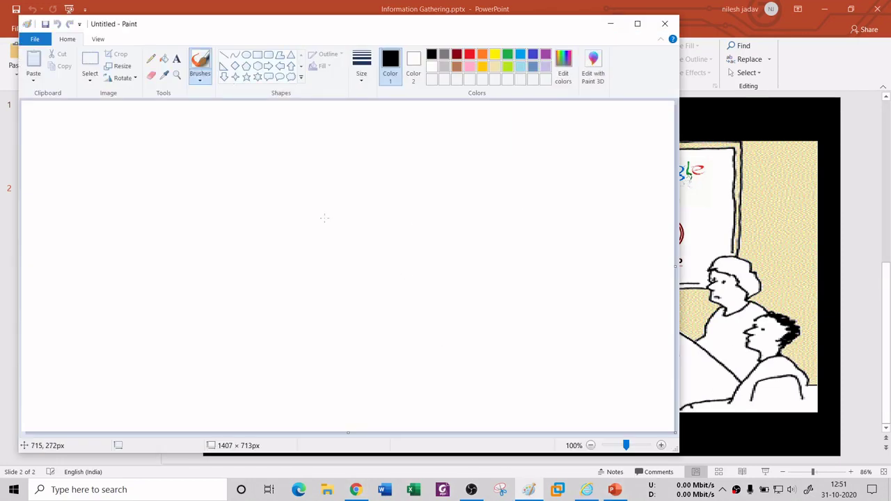
left_click(176, 60)
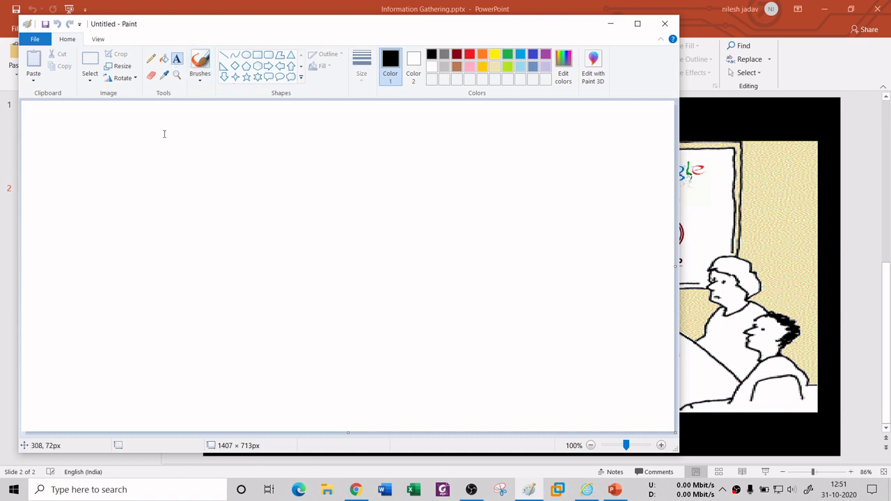
left_click(163, 133)
type("Whois -")
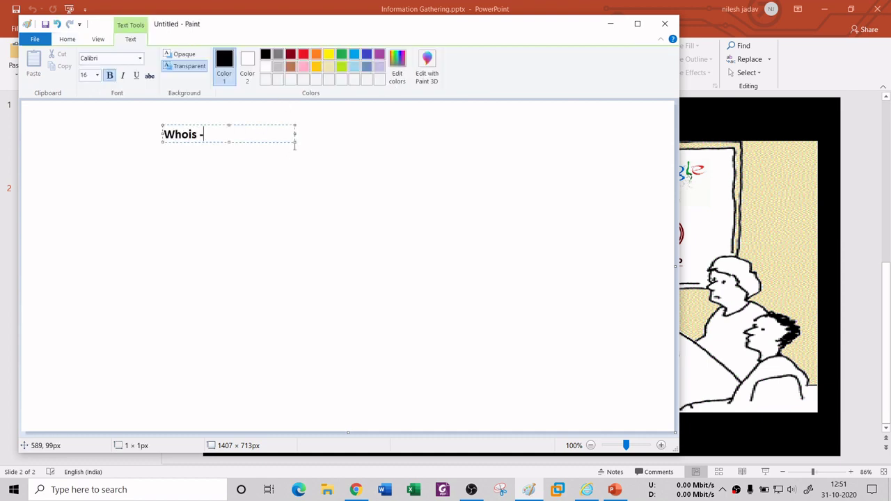
left_click_drag(294, 143, 479, 274)
Step: Complete the text line as "Whois - Public Information about the target domain." and place it on the canvas
type("Publ")
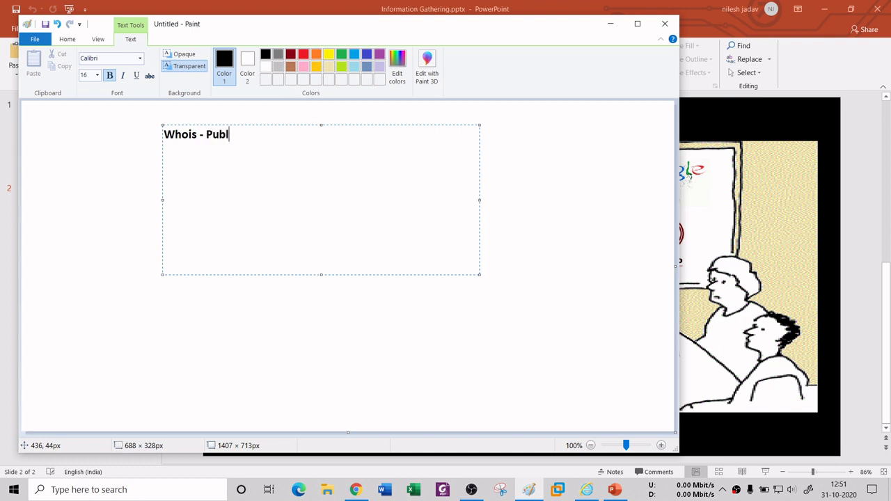
type("ic Information")
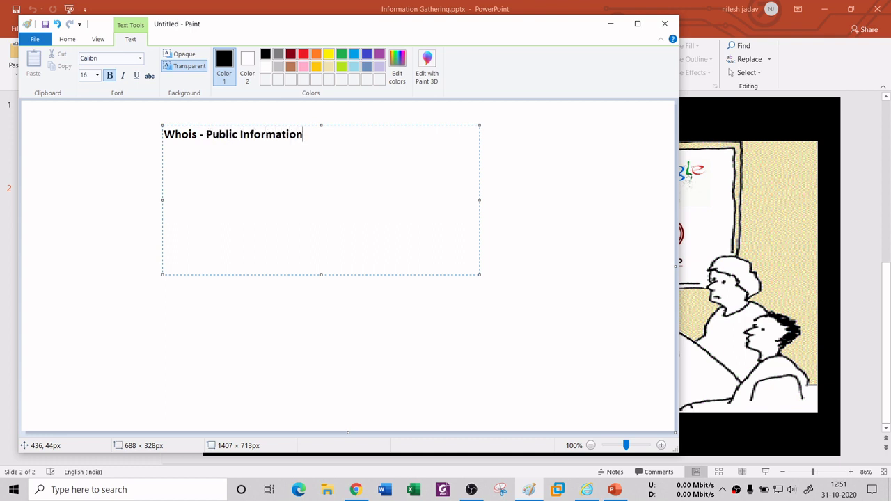
type(" about the targer doma")
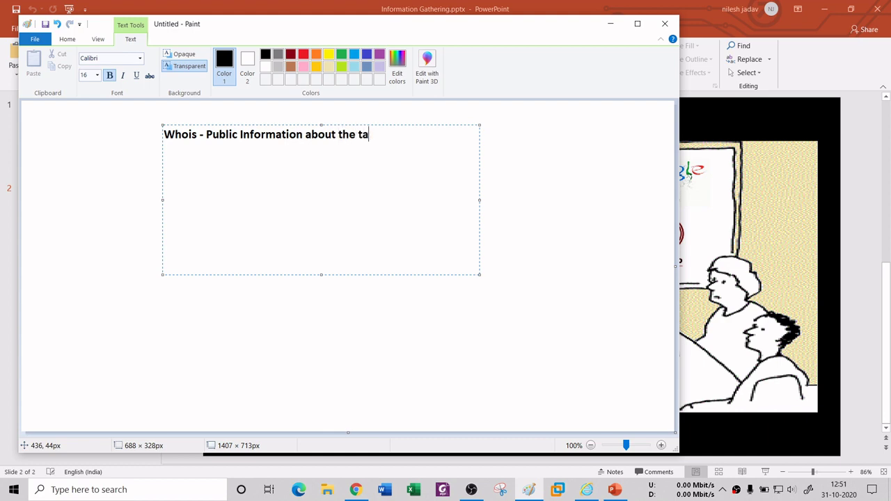
key("BackSpace")
key("BackSpace")
key("BackSpace")
key("BackSpace")
key("BackSpace")
key("BackSpace")
key("BackSpace")
type("t o")
key("BackSpace")
type("doman")
key("BackSpace")
type("in.")
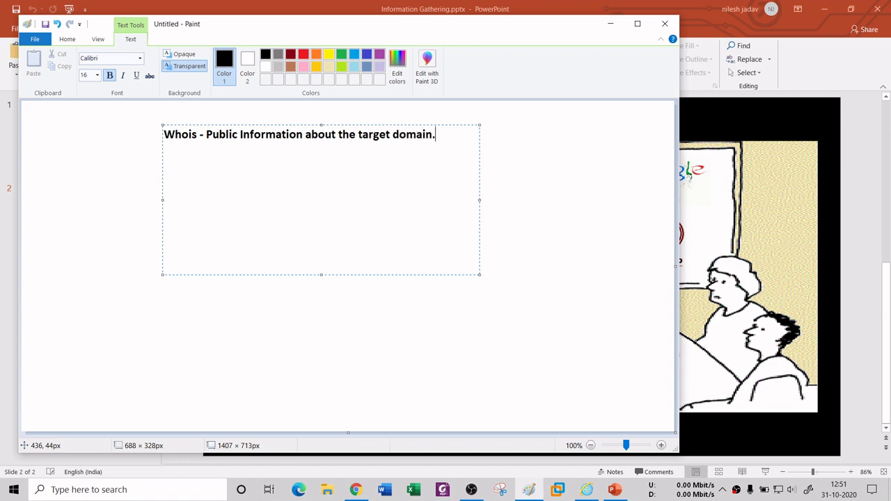
left_click(525, 143)
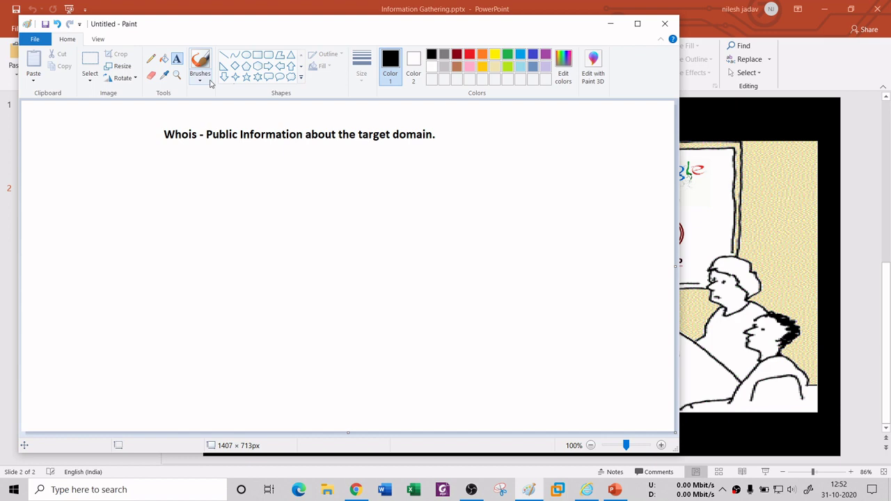
Step: With a thicker Pencil, draw a curve linking "target" to the dash after "Whois" and a wavy downward arrow below "domain"
left_click(150, 59)
left_click(361, 69)
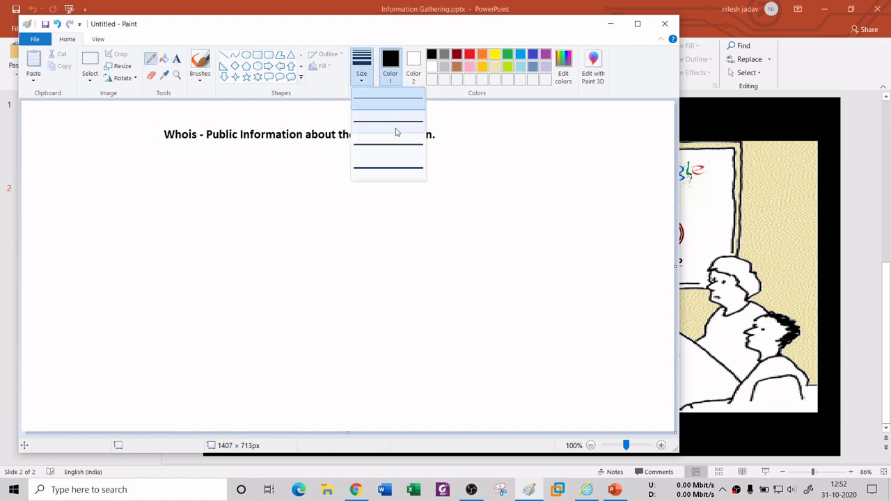
left_click(396, 132)
mouse_move(382, 146)
left_mouse_down()
mouse_move(283, 165)
mouse_move(203, 139)
left_mouse_up()
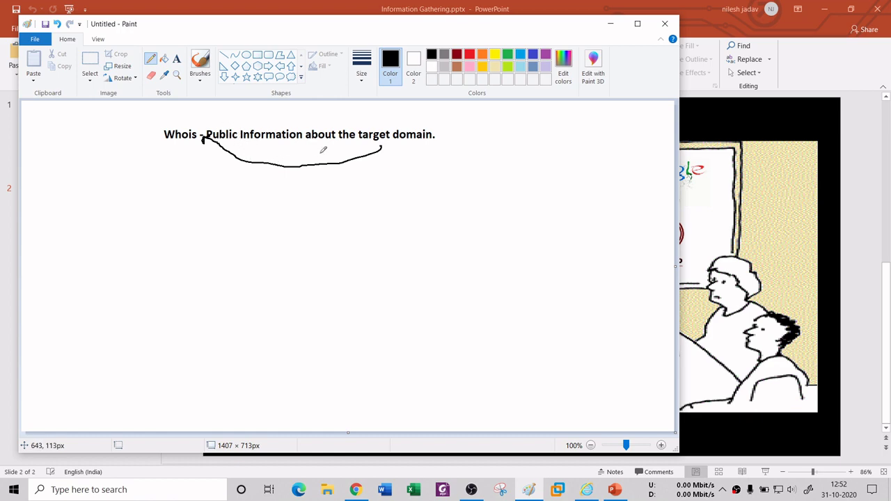
mouse_move(401, 143)
left_mouse_down()
mouse_move(402, 206)
mouse_move(409, 205)
left_mouse_up()
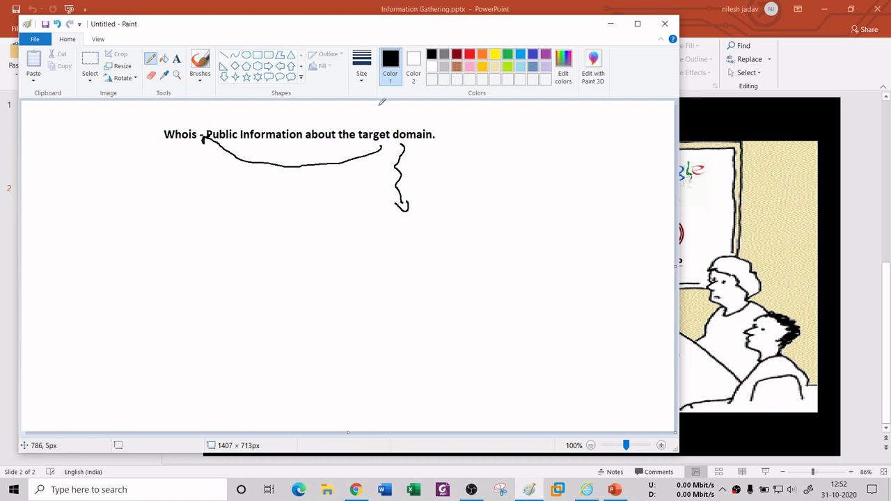
Step: Circle the word "Whois" and draw a wavy arrow from "Information" down to three short lines
mouse_move(170, 149)
left_mouse_down()
mouse_move(201, 135)
mouse_move(161, 125)
mouse_move(174, 149)
mouse_move(186, 145)
left_mouse_up()
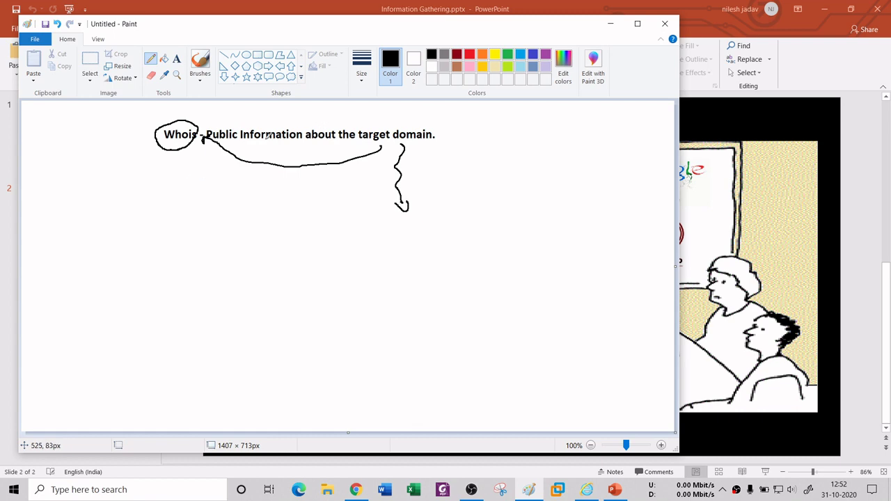
mouse_move(255, 143)
left_mouse_down()
mouse_move(277, 142)
mouse_move(271, 152)
left_mouse_up()
mouse_move(265, 150)
left_mouse_down()
mouse_move(270, 210)
mouse_move(303, 222)
mouse_move(289, 248)
left_mouse_up()
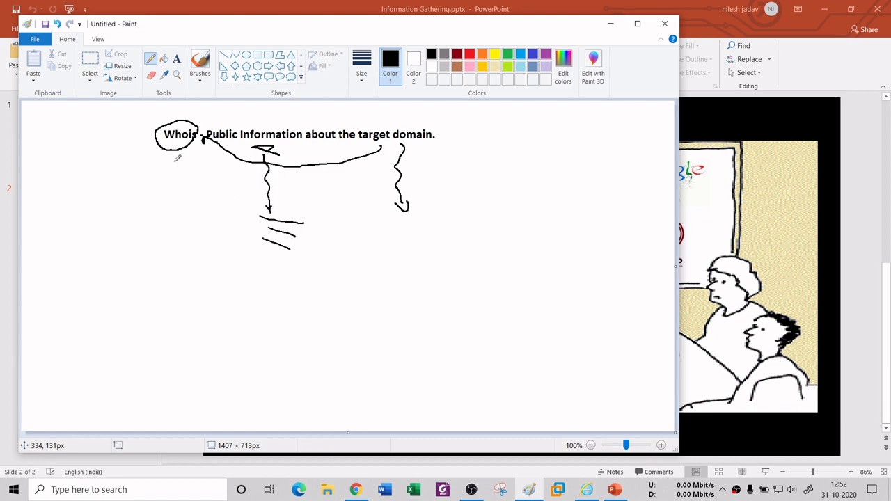
Step: Minimize Paint, switch to Chrome, and examine the domain profile in the Google.com Whois record, highlighting its name servers
left_click(613, 26)
left_click(356, 489)
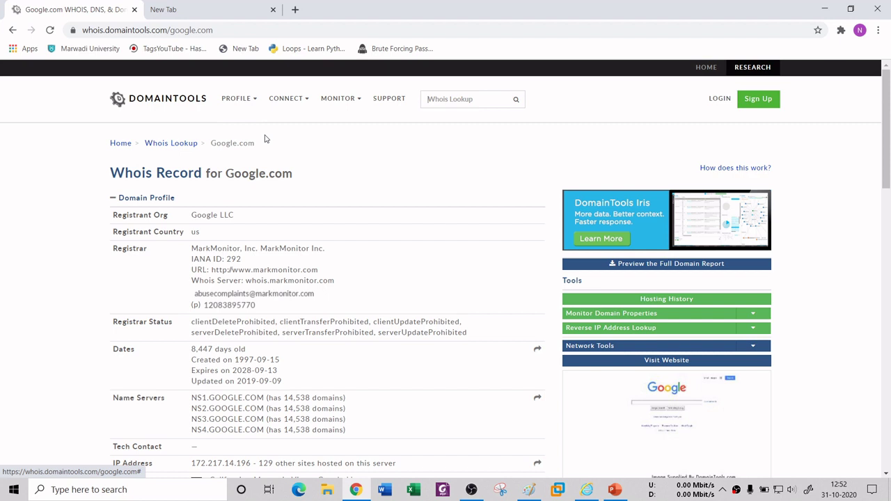
left_click(445, 100)
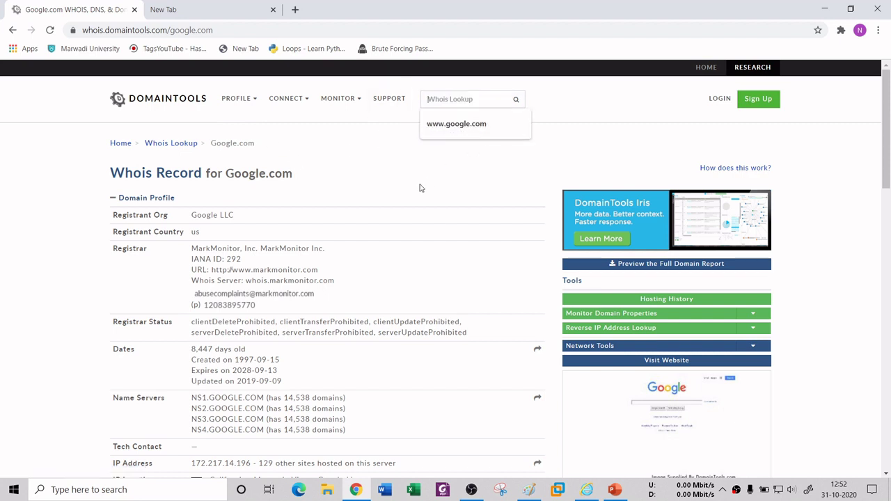
left_click(367, 238)
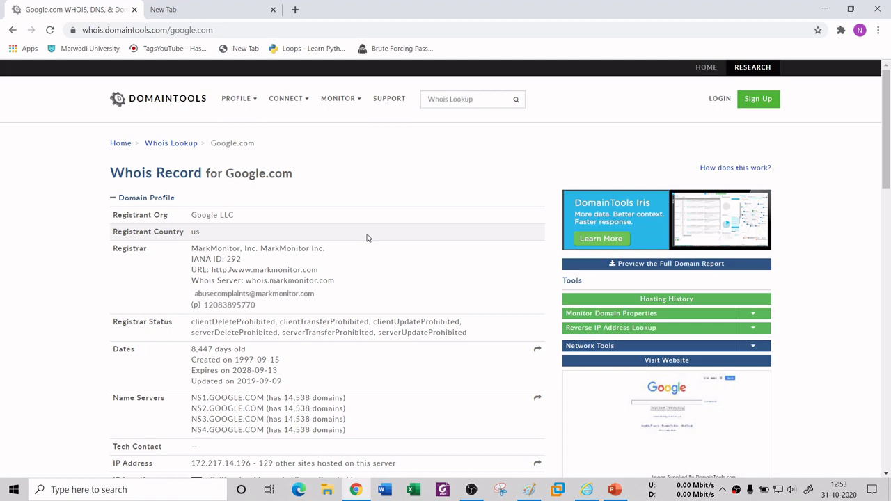
scroll(367, 239, "down", 1)
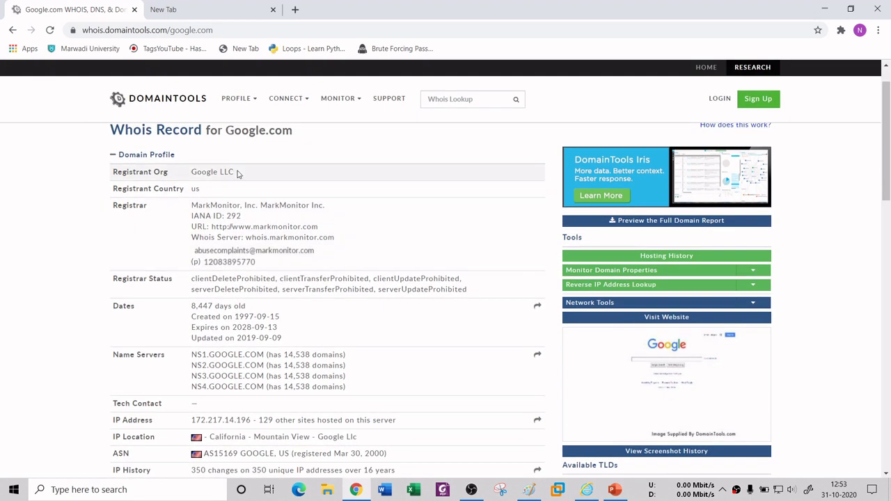
scroll(246, 289, "down", 2)
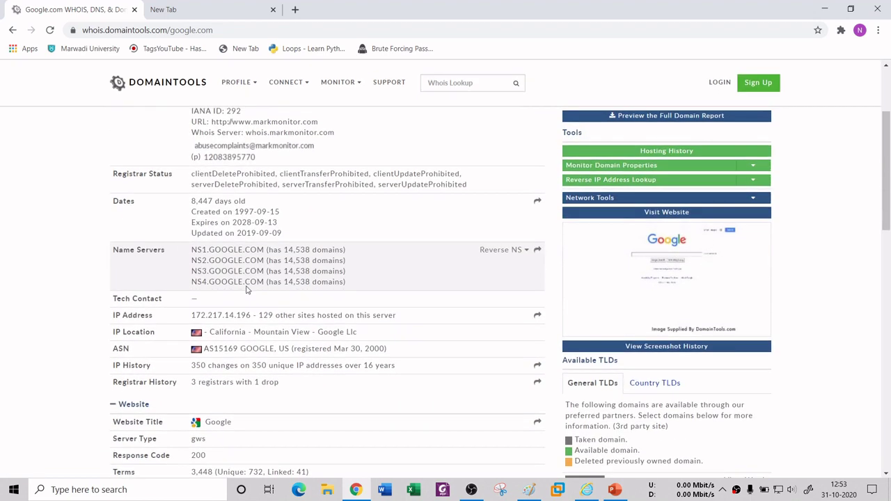
left_click_drag(193, 250, 354, 283)
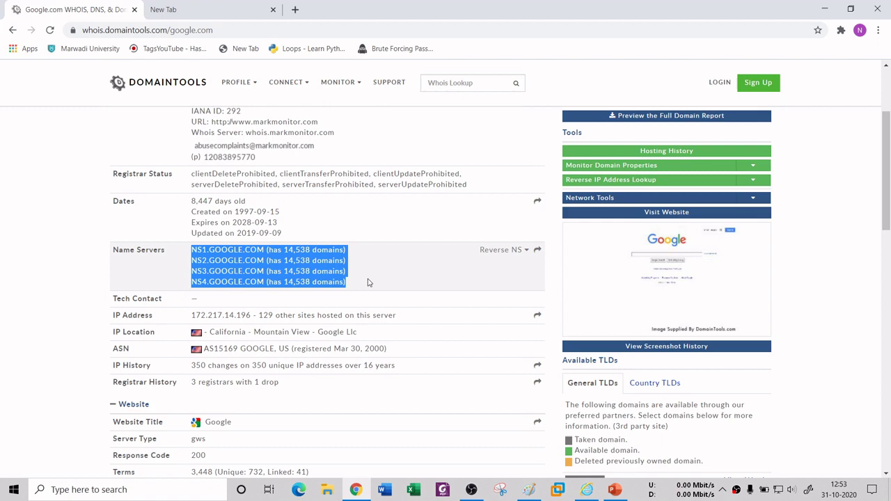
scroll(369, 283, "down", 1)
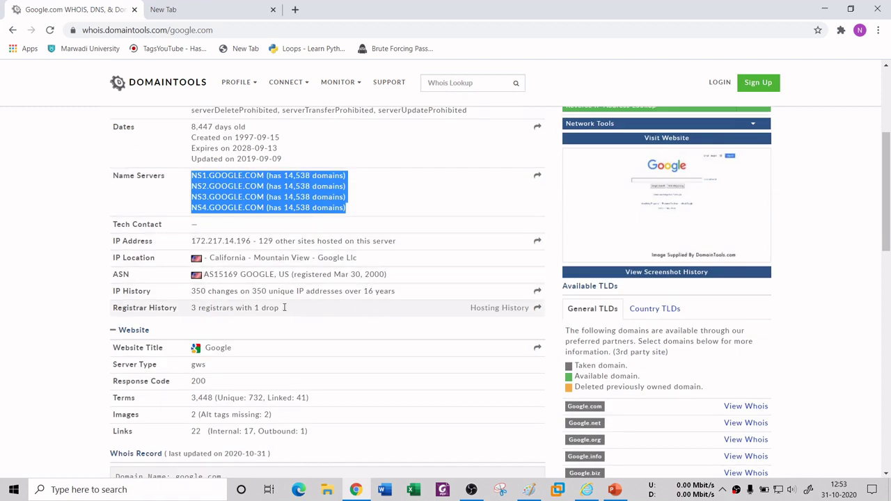
Step: Examine the registrant, admin, tech and billing contact fields in the full Google.com Whois record
scroll(293, 310, "down", 10)
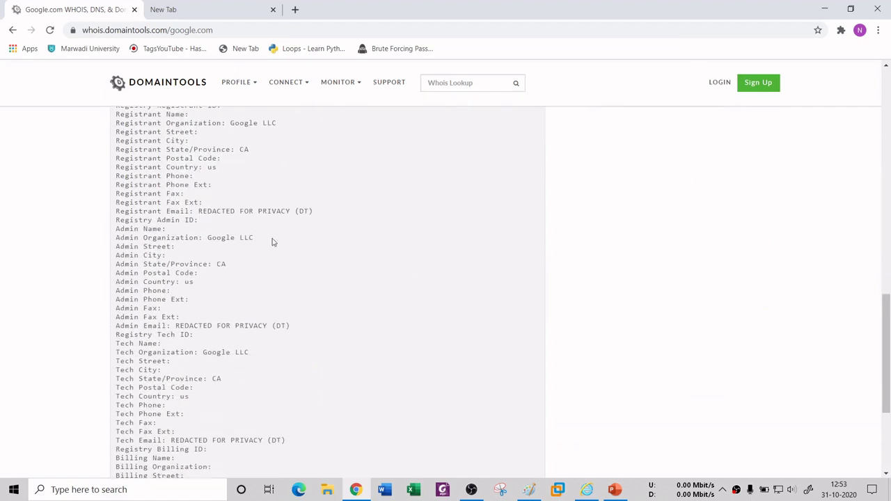
scroll(258, 362, "down", 2)
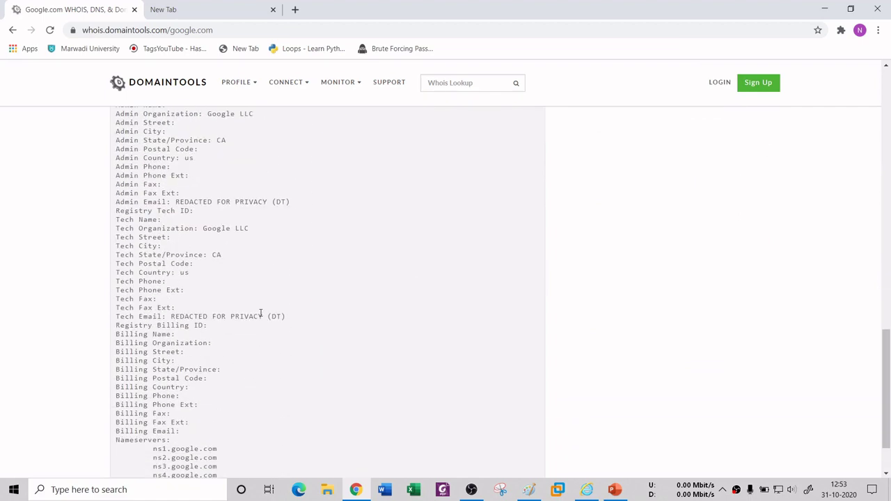
scroll(261, 313, "down", 1)
scroll(260, 316, "up", 12)
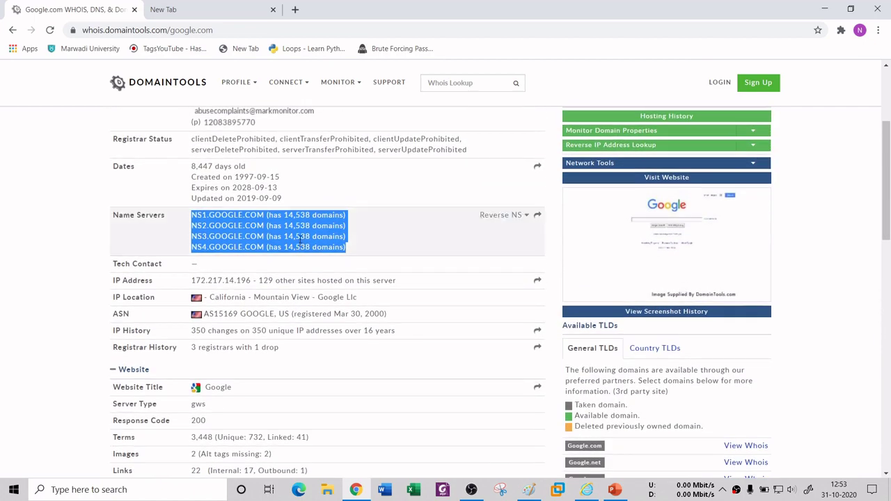
scroll(301, 243, "down", 5)
scroll(301, 242, "down", 3)
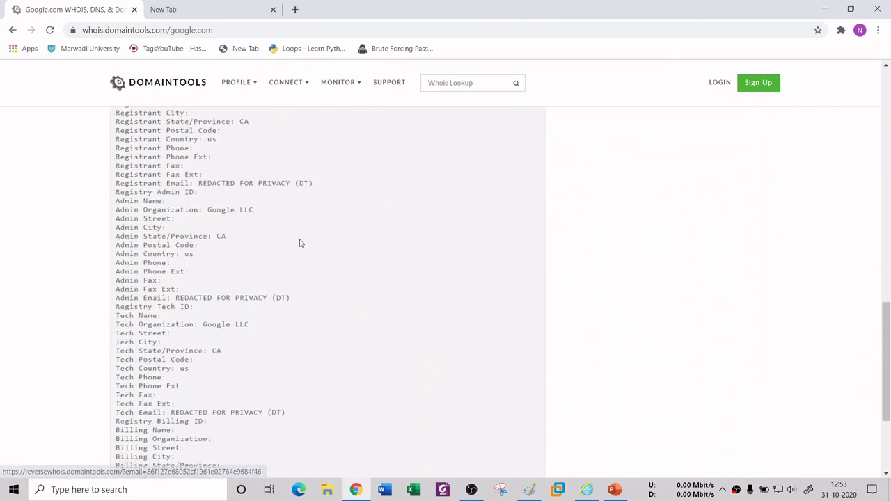
scroll(300, 243, "up", 12)
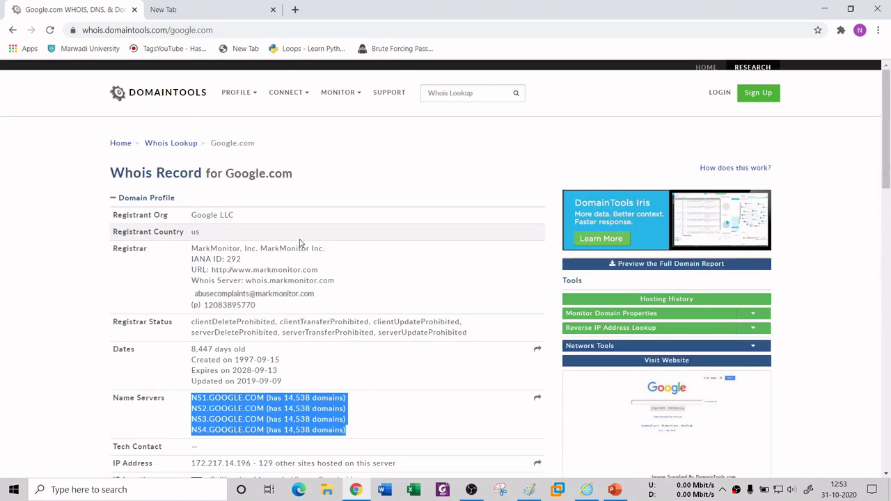
Step: Review the Google.com domain profile again, highlighting the domain name, the first name server and the year of the last update
left_click_drag(226, 173, 326, 180)
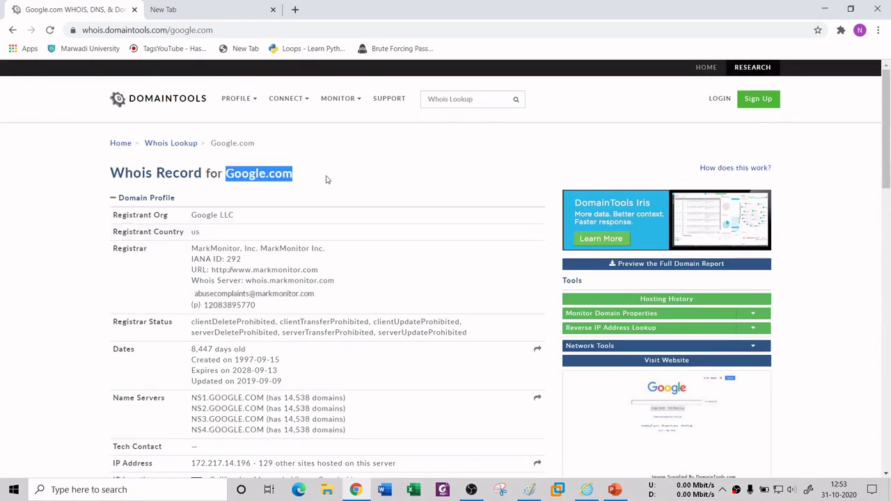
left_click(334, 180)
scroll(342, 264, "down", 2)
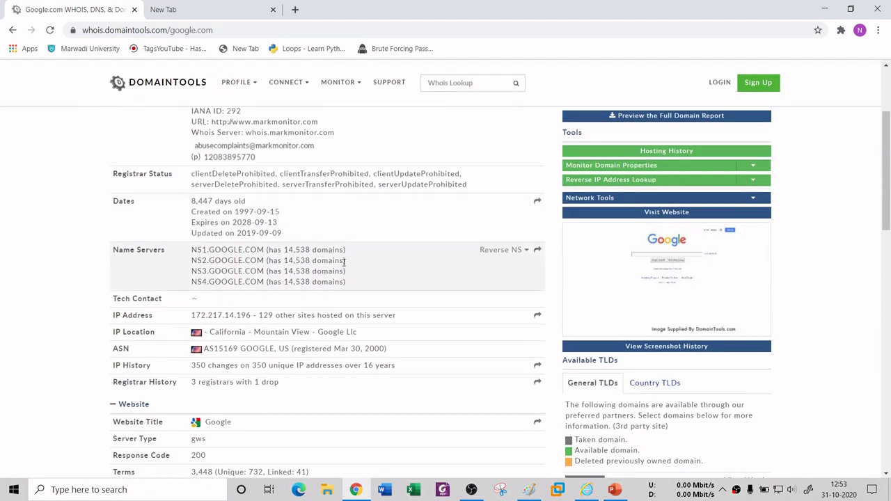
scroll(344, 261, "down", 1)
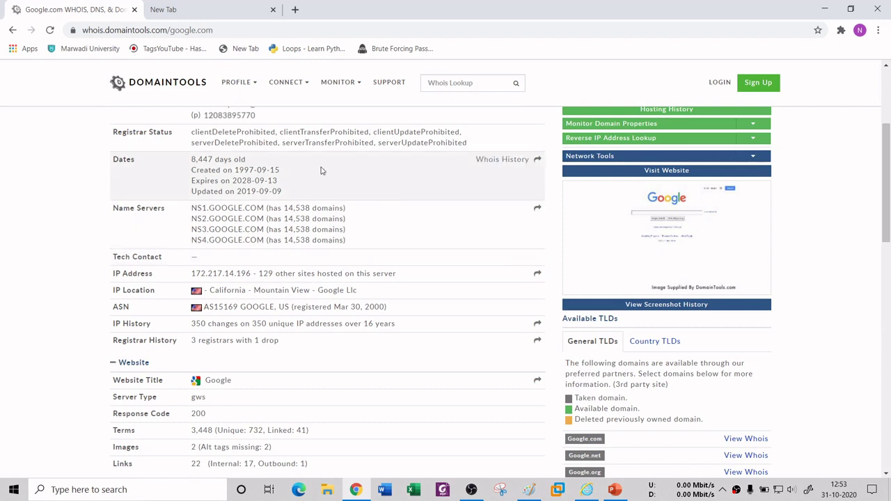
scroll(321, 170, "up", 2)
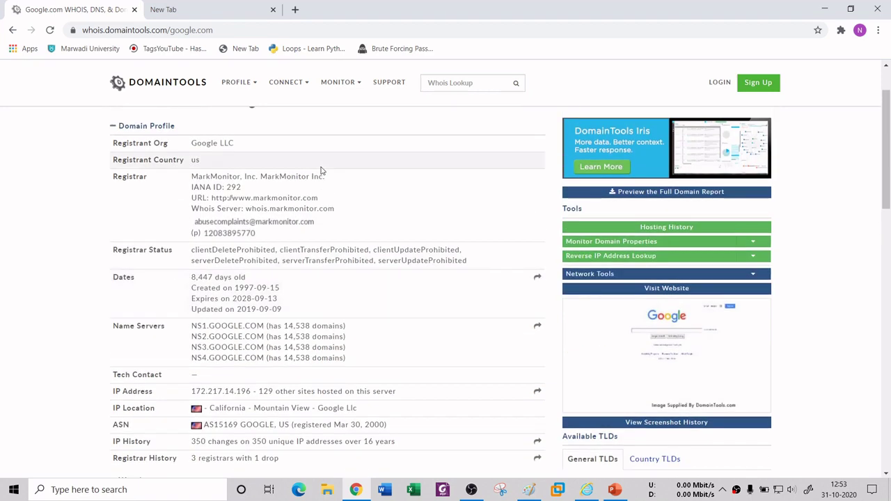
scroll(321, 171, "up", 1)
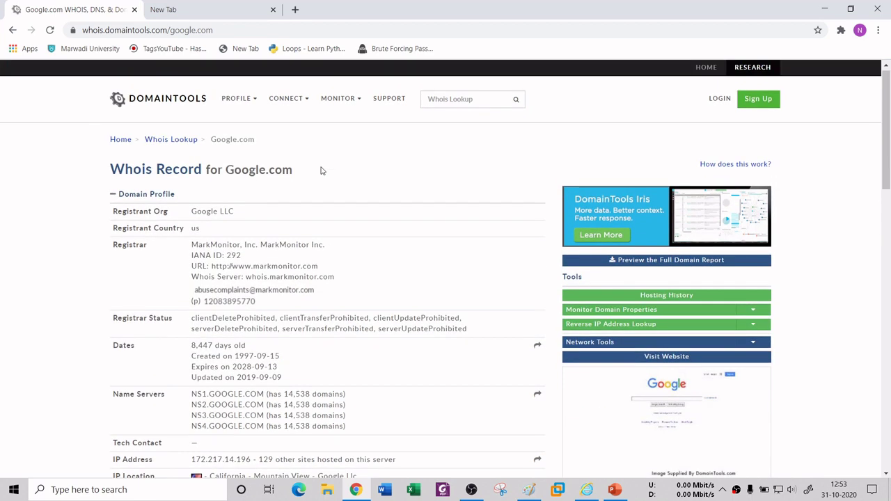
scroll(306, 278, "down", 2)
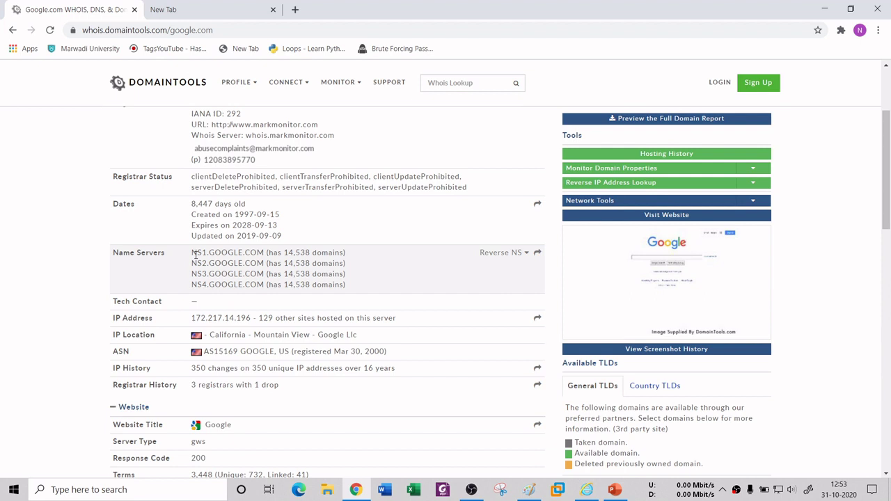
left_click_drag(266, 255, 192, 258)
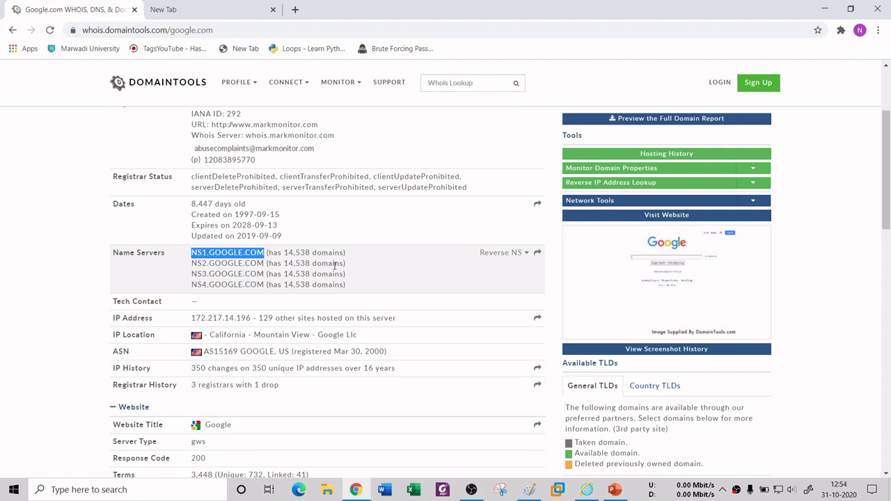
scroll(352, 255, "up", 1)
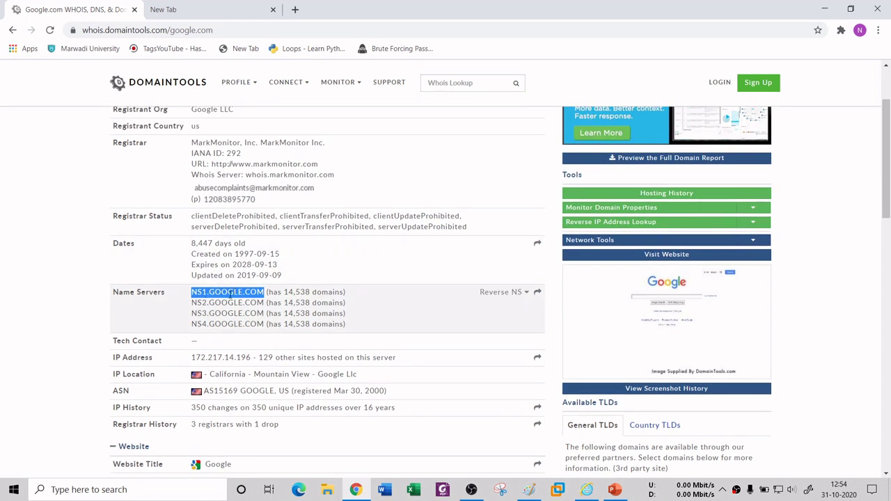
scroll(238, 313, "down", 1)
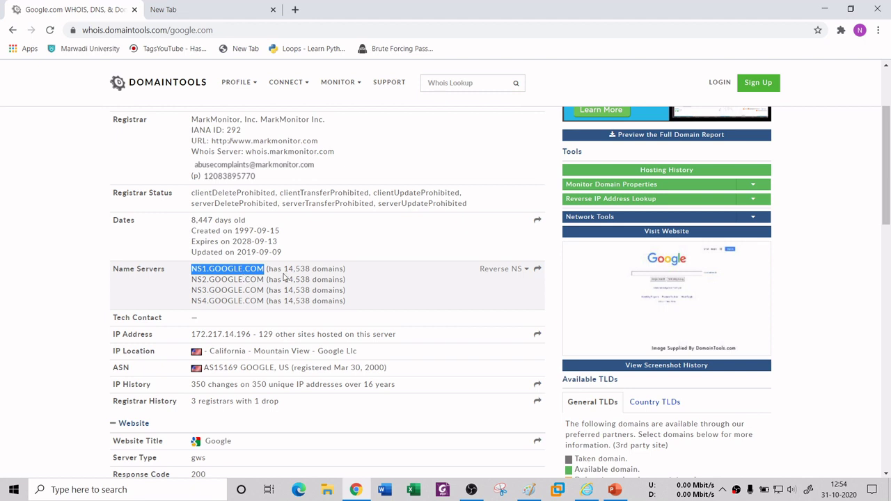
left_click_drag(255, 251, 240, 252)
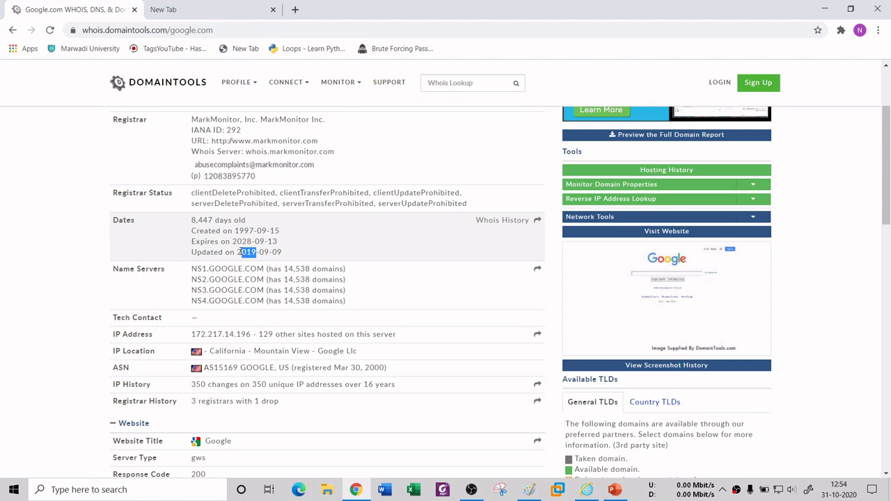
Step: Open the Netcraft tools page, netcraft.com/tools, in the empty second browser tab
left_click(269, 263)
scroll(323, 223, "up", 2)
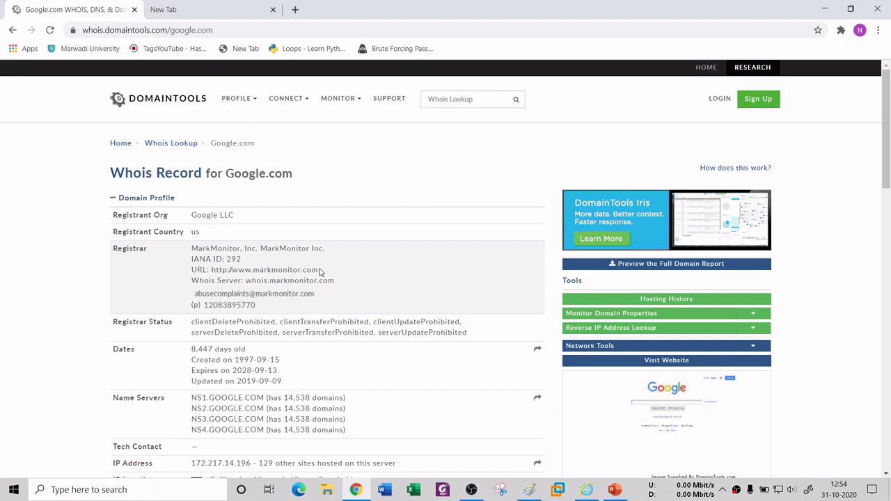
left_click(224, 4)
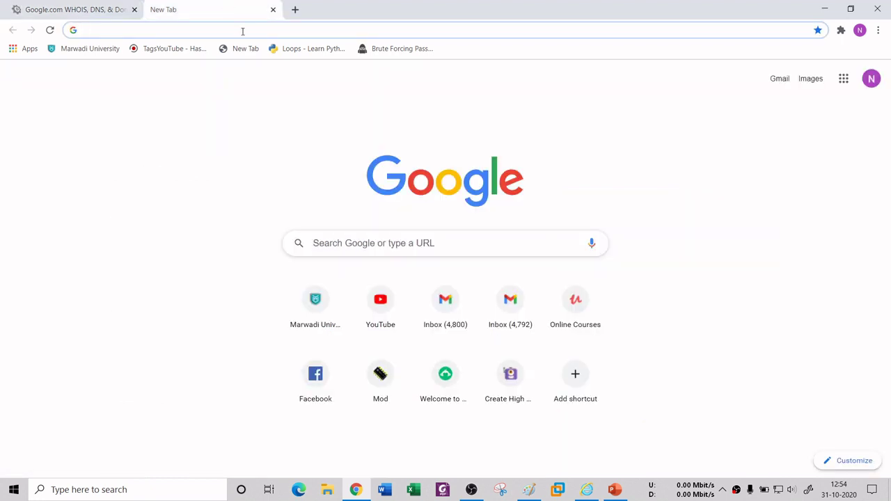
type("ne")
key("Return")
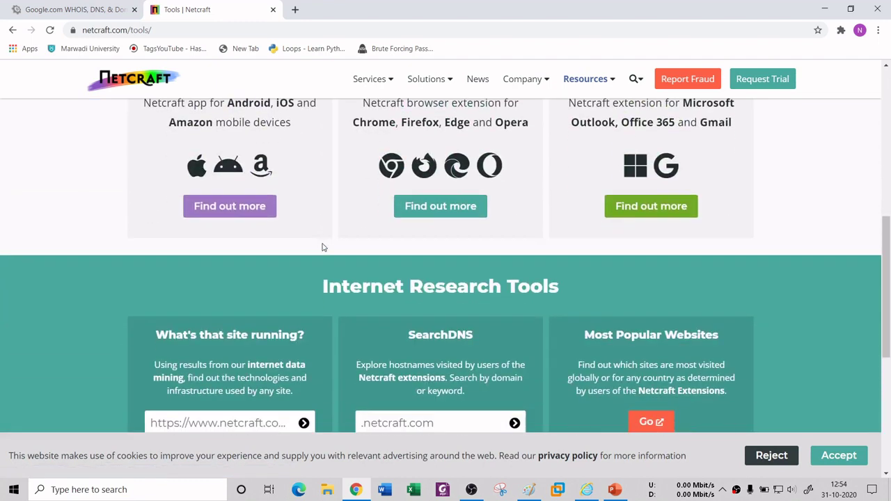
left_click(229, 242)
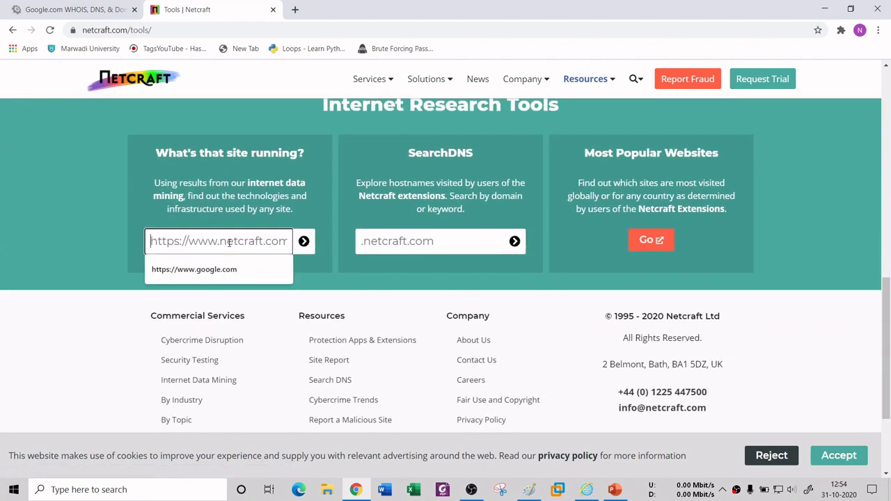
left_click(206, 269)
left_click(304, 249)
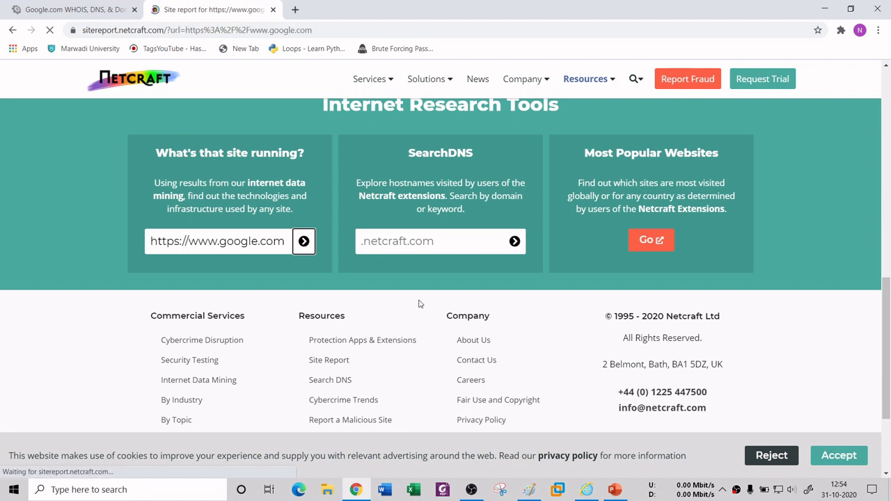
Step: Examine the background, network, IP delegation and IP geolocation sections of the Google site report, highlighting the IPv4 address
scroll(278, 254, "down", 1)
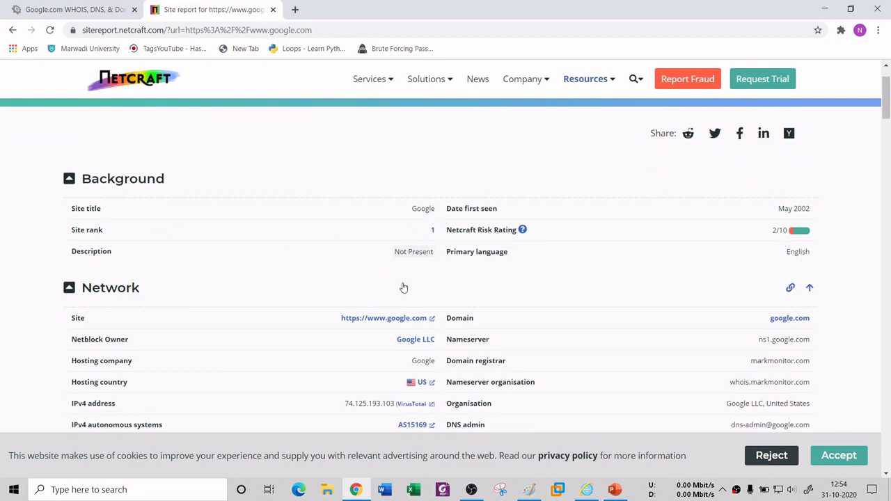
scroll(402, 285, "down", 3)
scroll(278, 238, "up", 1)
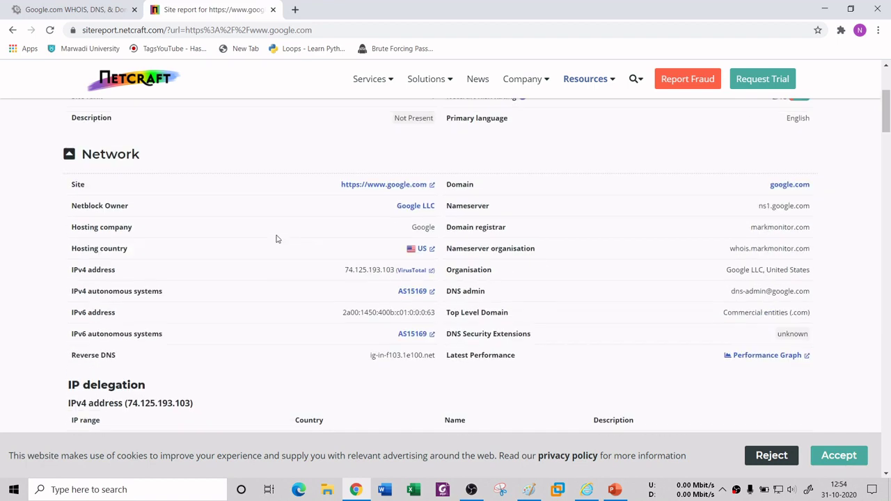
left_click_drag(344, 271, 392, 270)
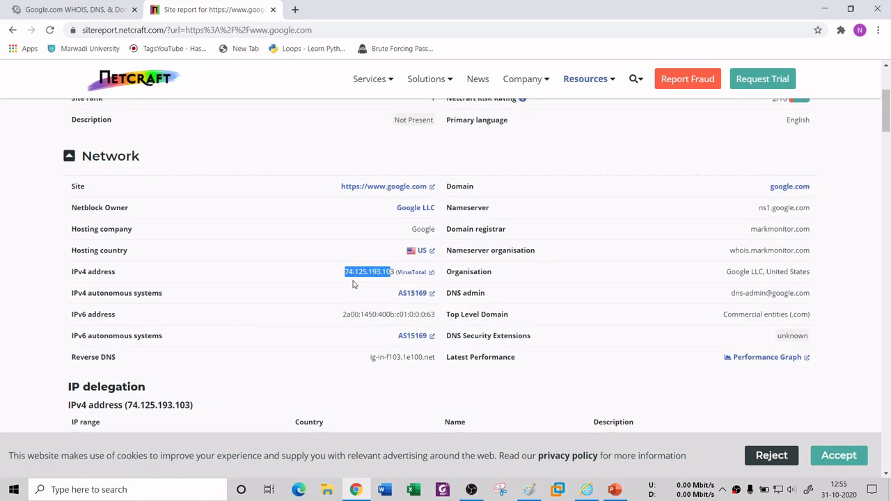
scroll(650, 257, "down", 1)
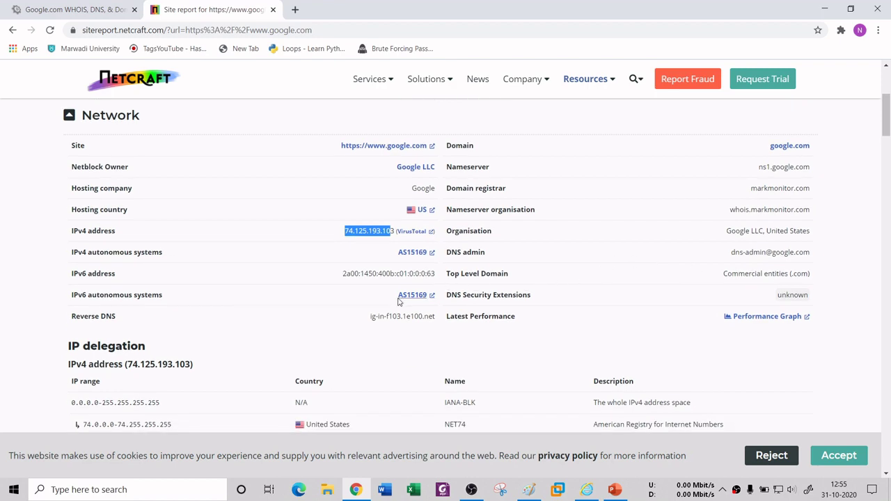
scroll(392, 382, "down", 3)
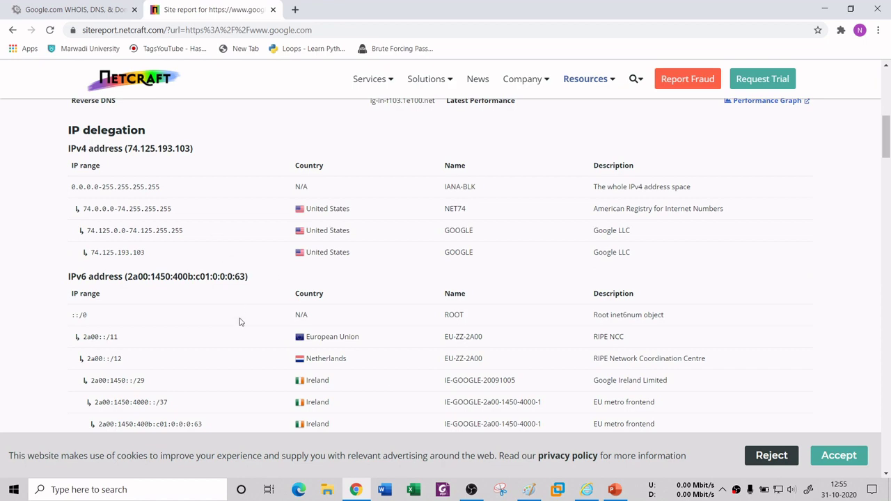
scroll(241, 320, "down", 2)
scroll(266, 304, "down", 6)
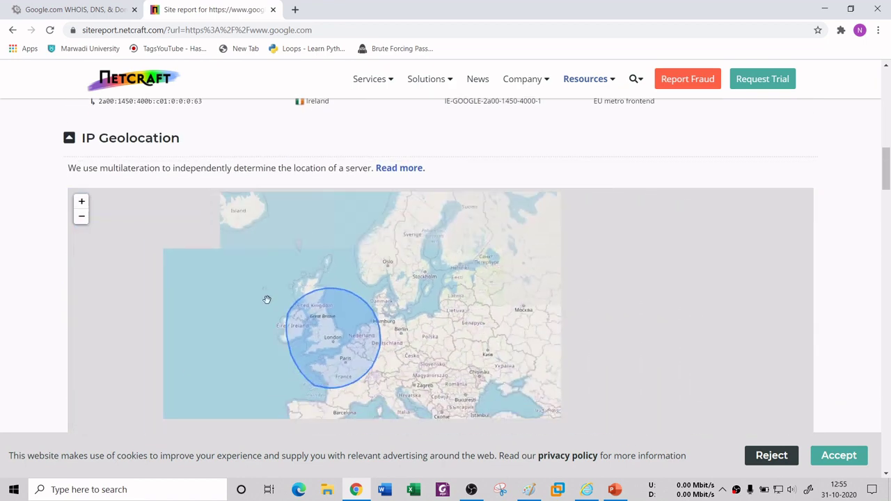
Step: Examine the SSL/TLS certificate details and Certificate Transparency section of the site report, highlighting the protocol version
scroll(24, 307, "down", 4)
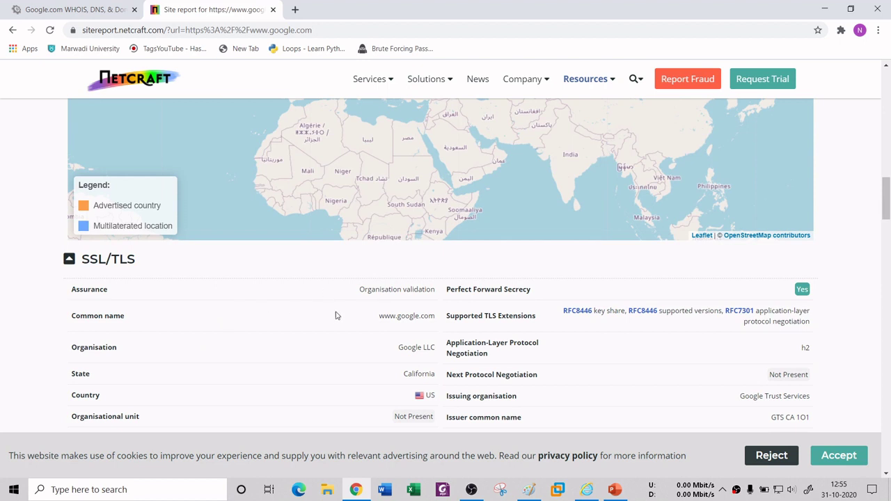
scroll(334, 315, "down", 2)
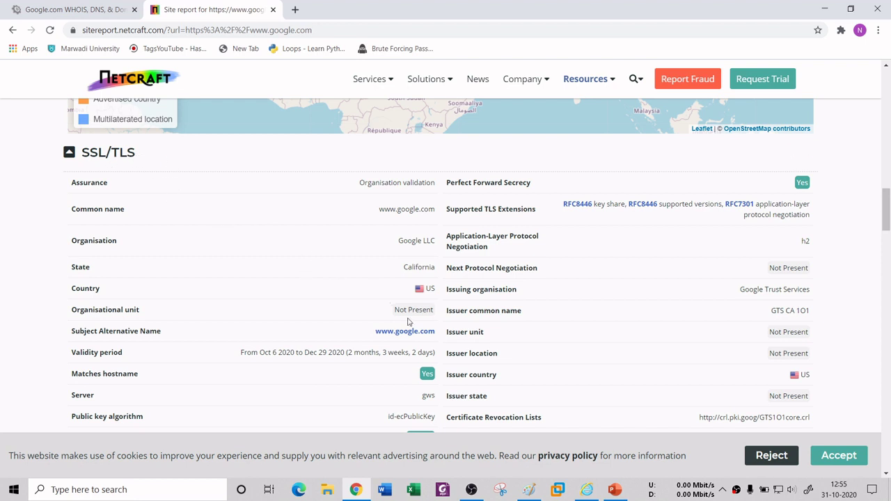
scroll(398, 353, "down", 1)
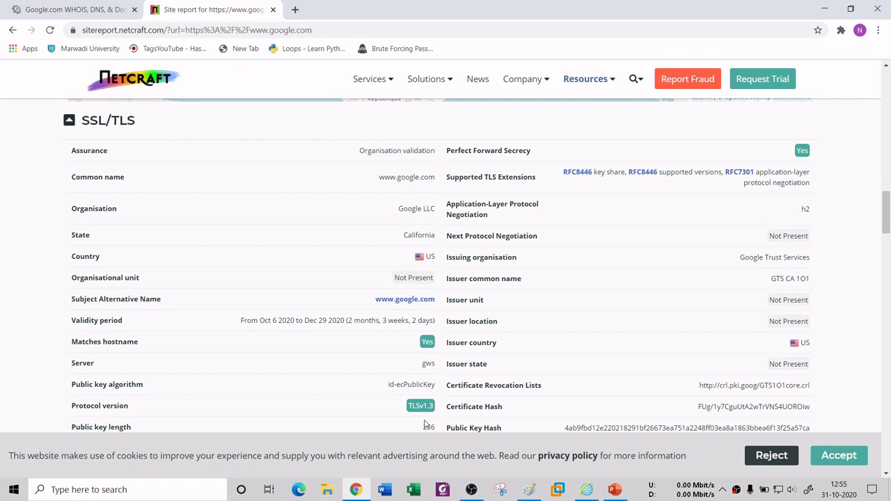
scroll(428, 424, "down", 1)
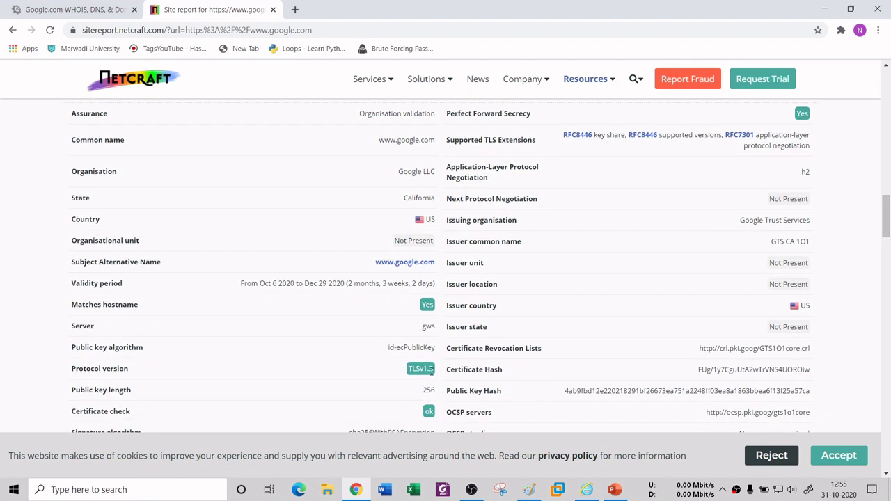
left_click_drag(438, 373, 408, 375)
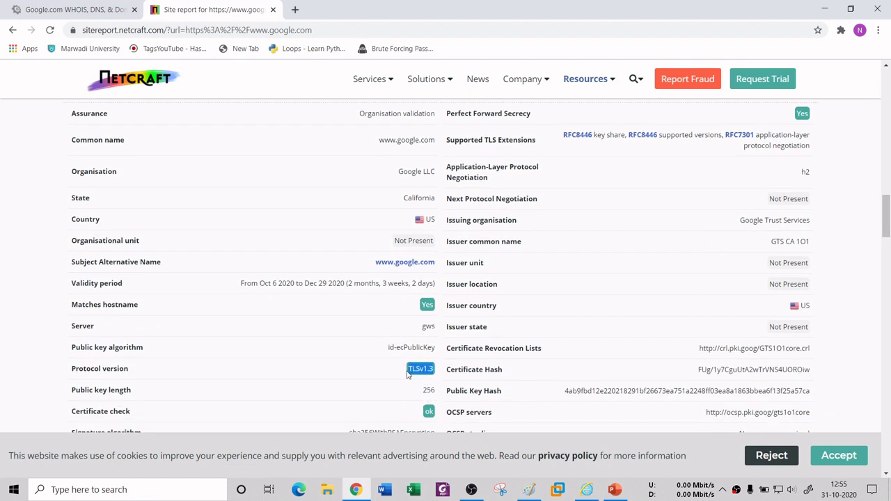
left_click(447, 377)
scroll(449, 369, "down", 3)
scroll(449, 369, "down", 1)
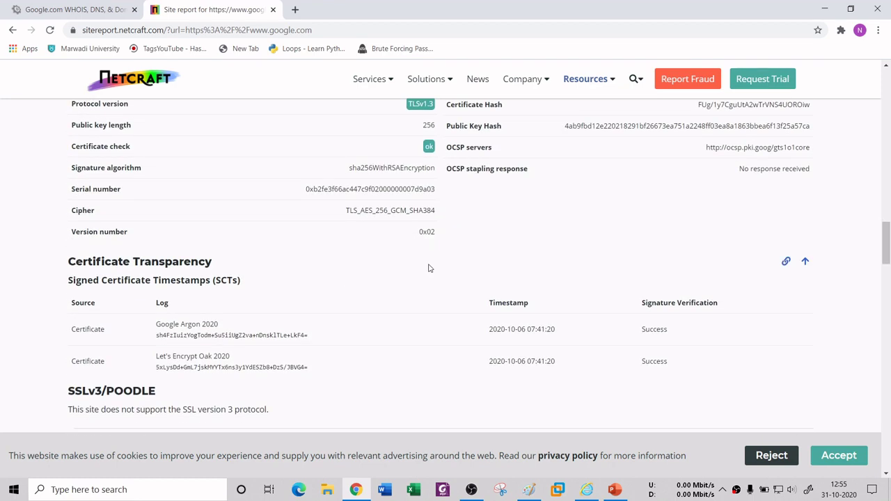
scroll(452, 223, "up", 1)
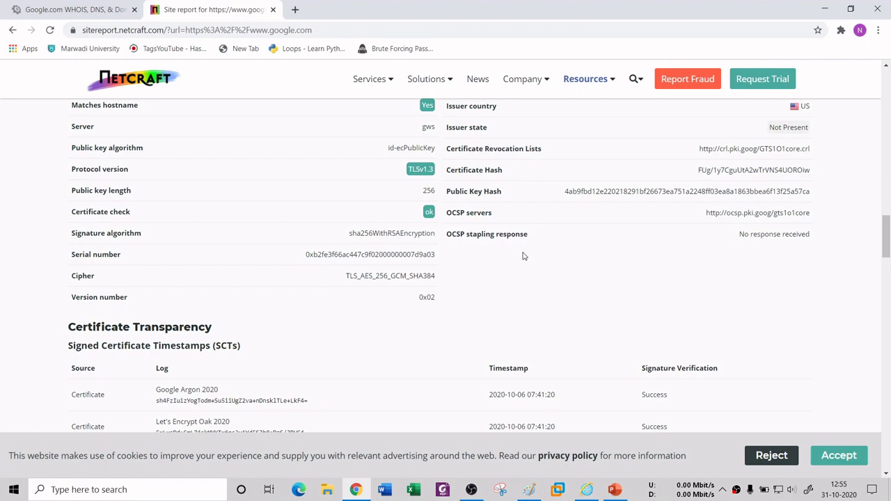
Step: Review the report's hosting history, web trackers and site technology sections through Doctype, and return to the SSL/TLS certificate details
scroll(523, 256, "down", 6)
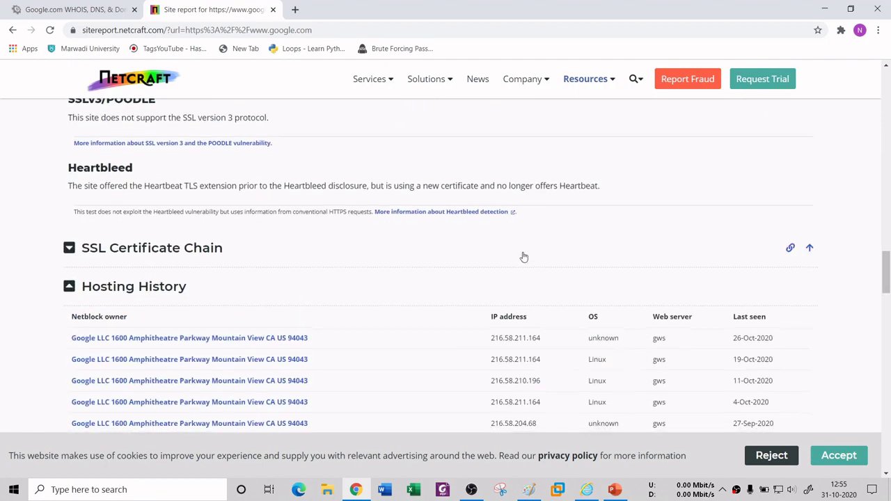
scroll(524, 257, "down", 10)
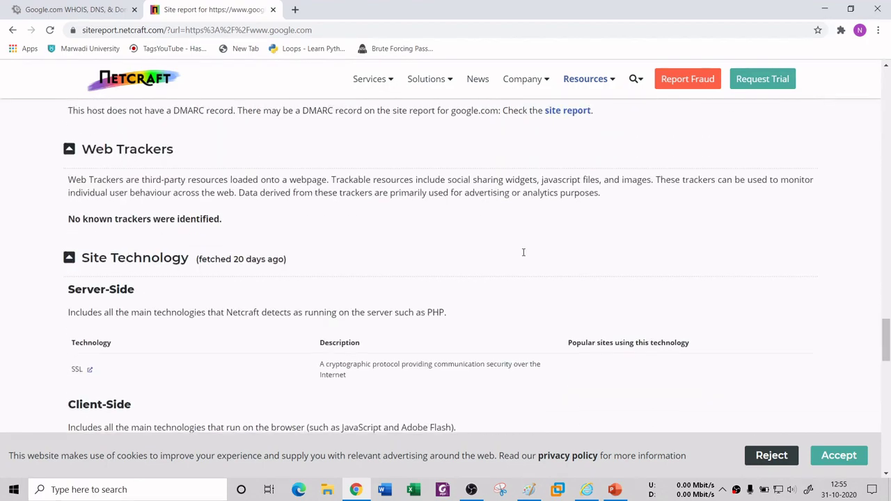
scroll(523, 253, "down", 1)
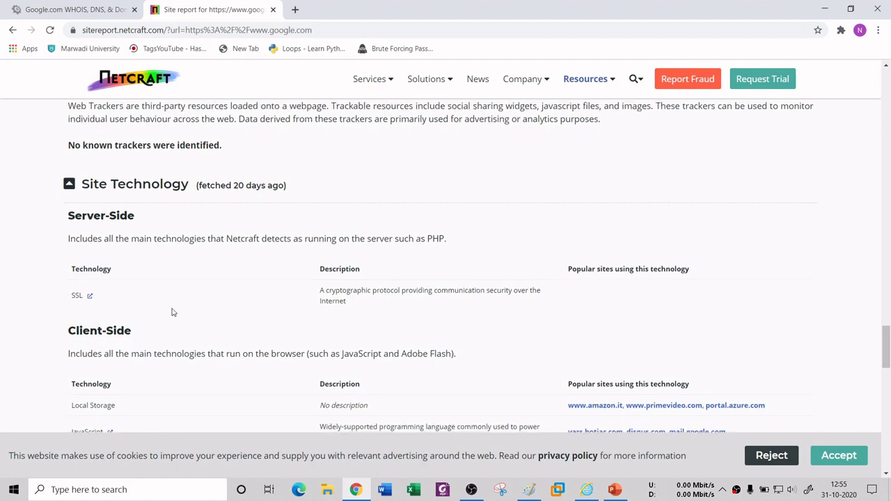
scroll(174, 312, "down", 2)
scroll(197, 334, "down", 3)
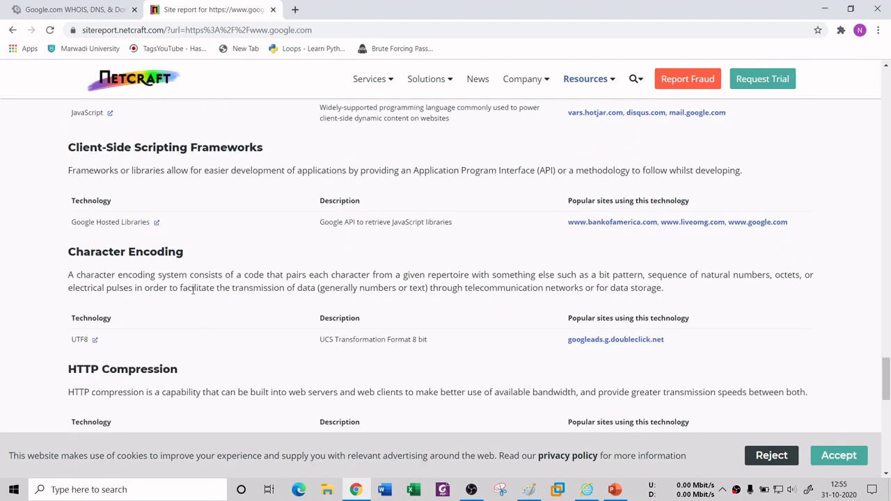
scroll(193, 290, "down", 5)
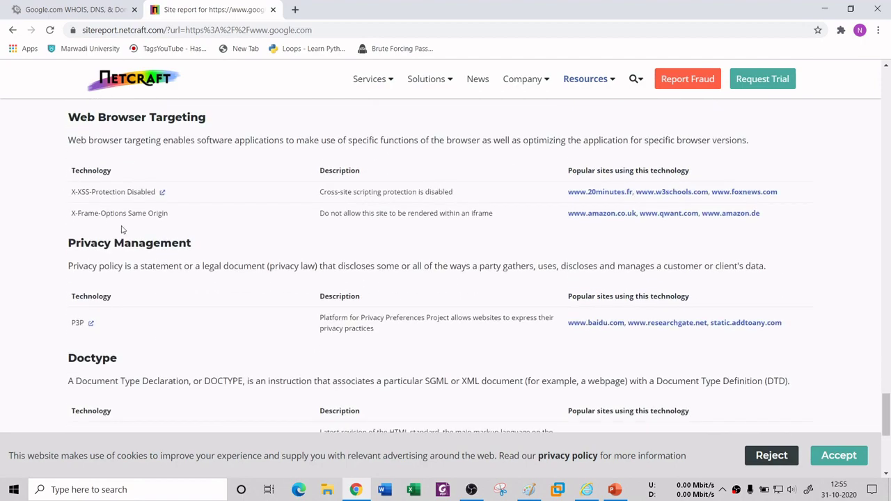
scroll(174, 257, "down", 1)
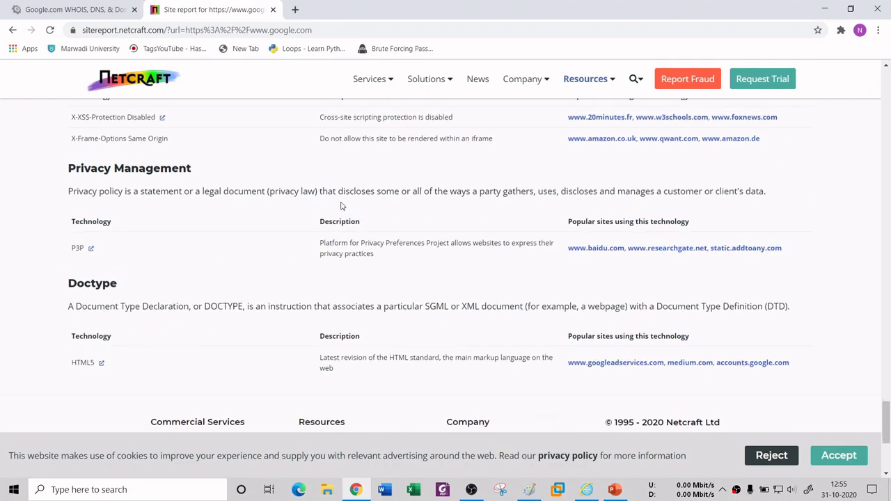
scroll(340, 205, "up", 10)
scroll(341, 206, "up", 6)
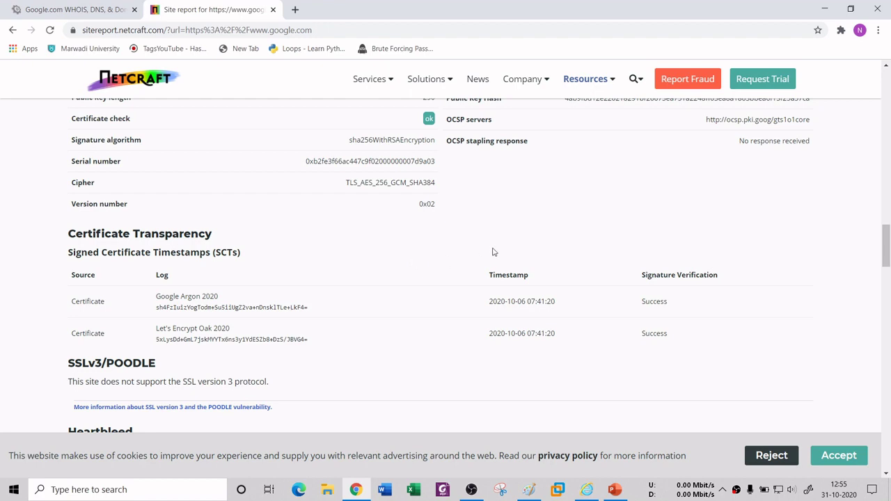
scroll(547, 194, "up", 2)
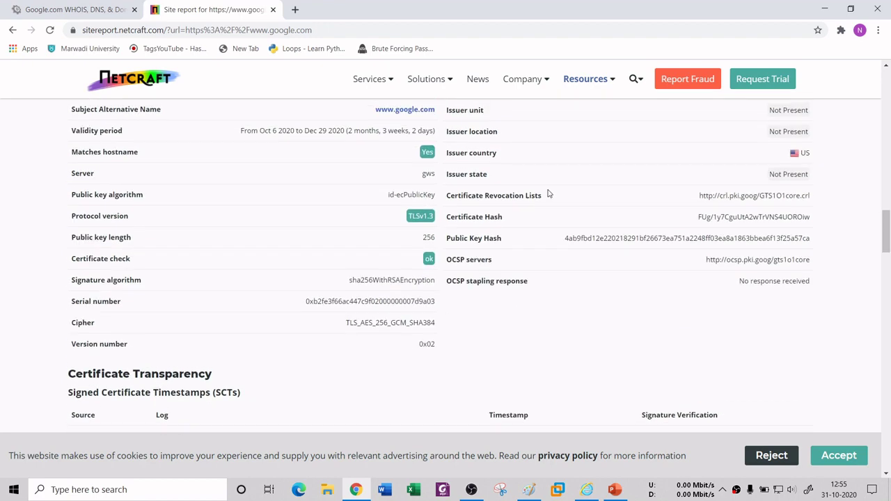